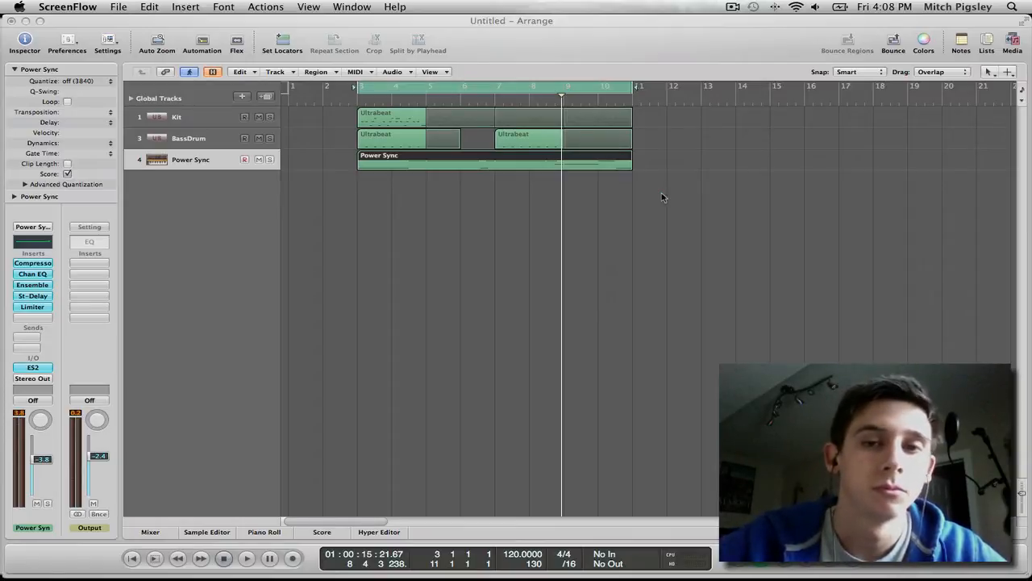
Play back the looped section of the arrangement and turn off its cycle range
click(662, 198)
key(space)
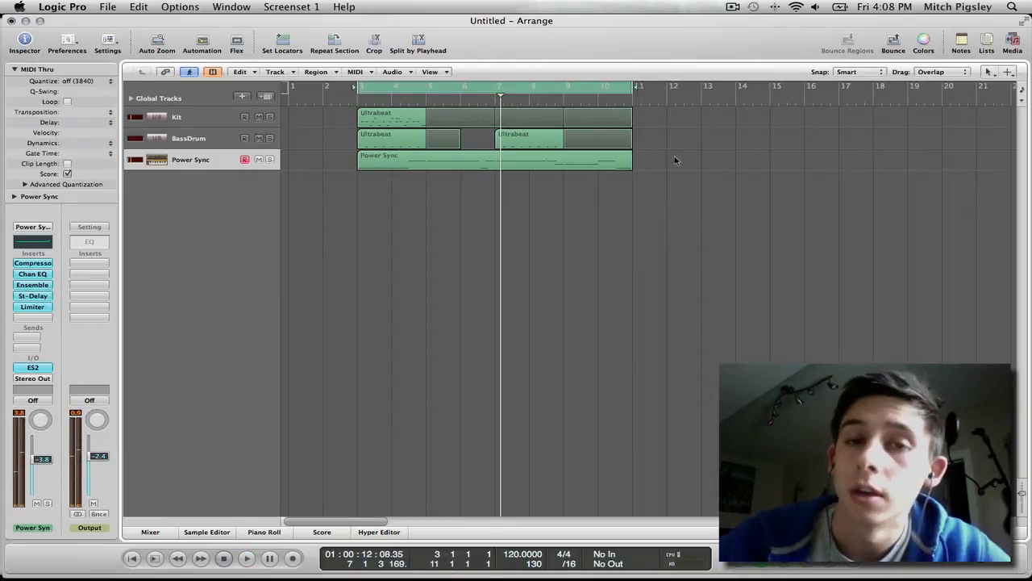
click(588, 86)
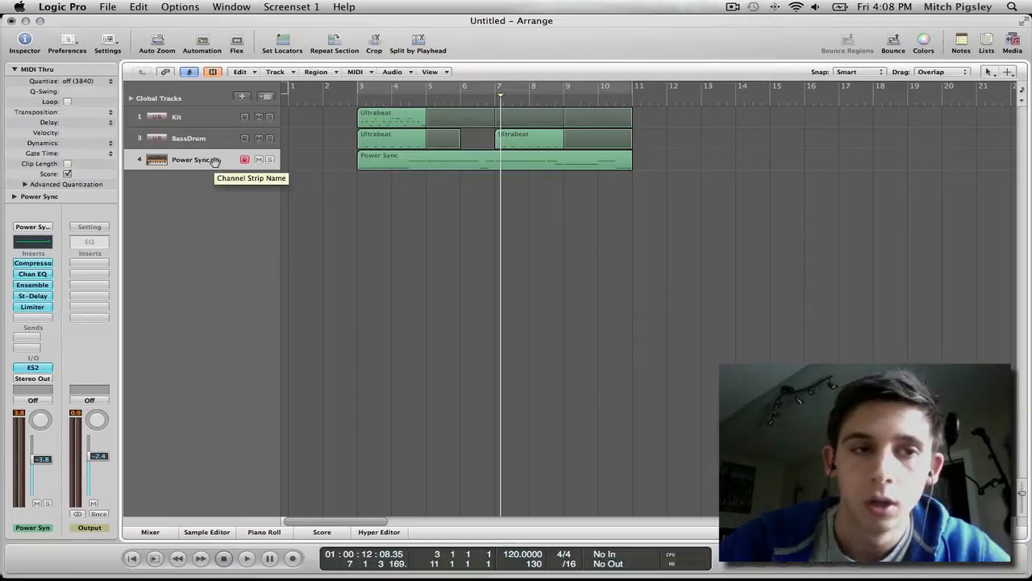
Examine the BassDrum regions and the gap between them, and check the BassDrum track's bus send
drag(333, 137, 645, 142)
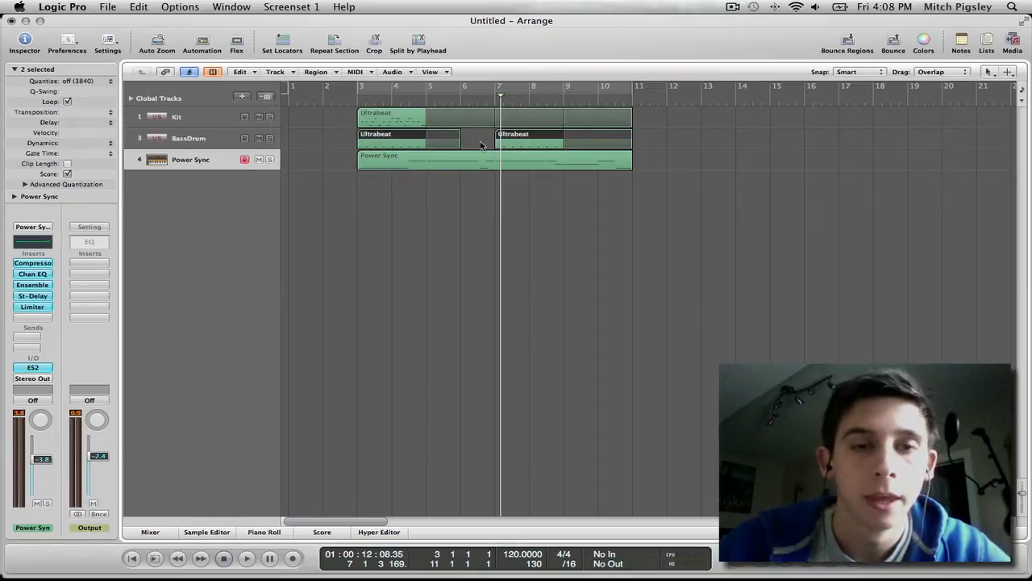
click(481, 145)
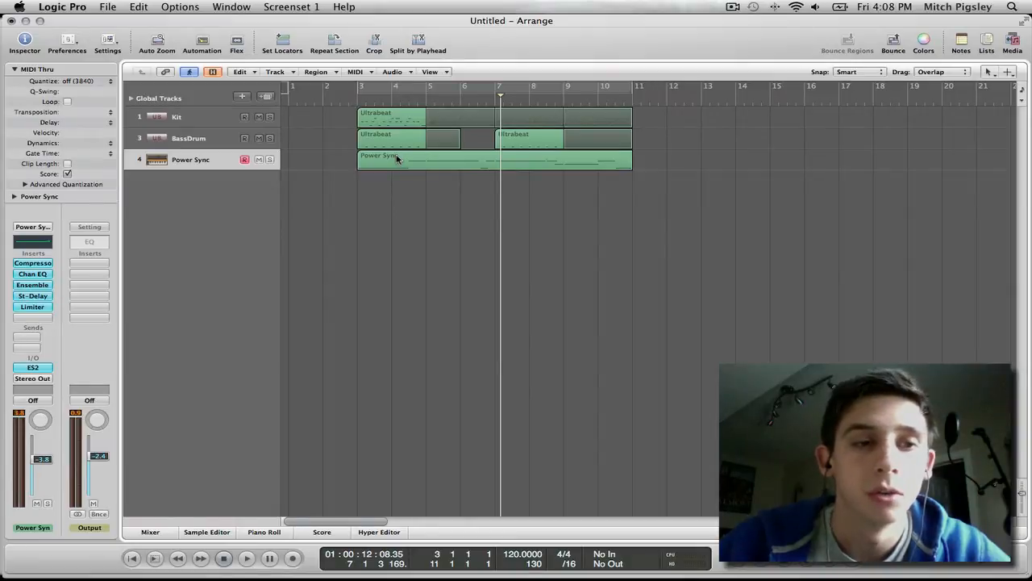
click(181, 141)
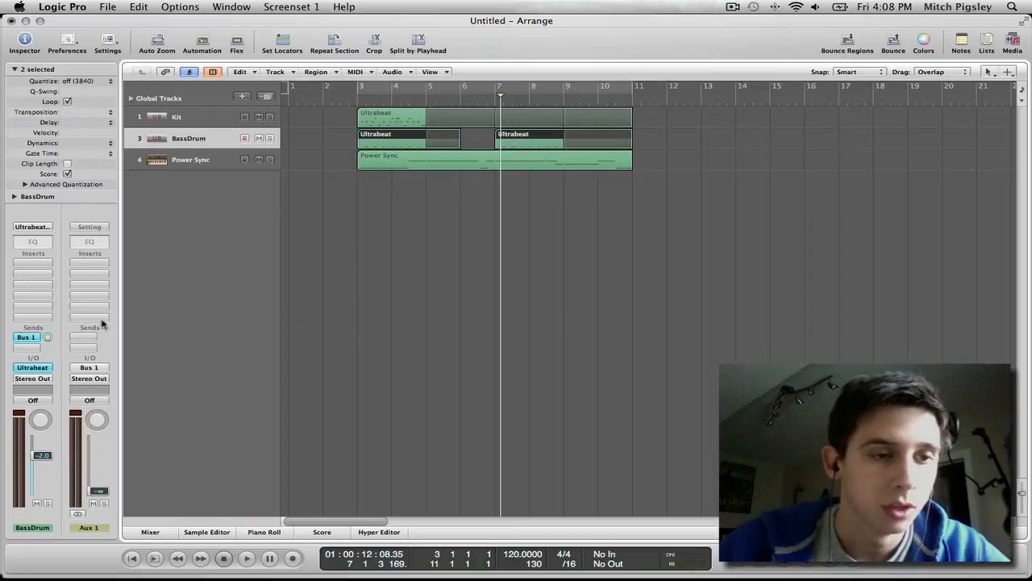
Check the side chain source in the Power Sync track's Compressor and close the plug-in window
click(190, 160)
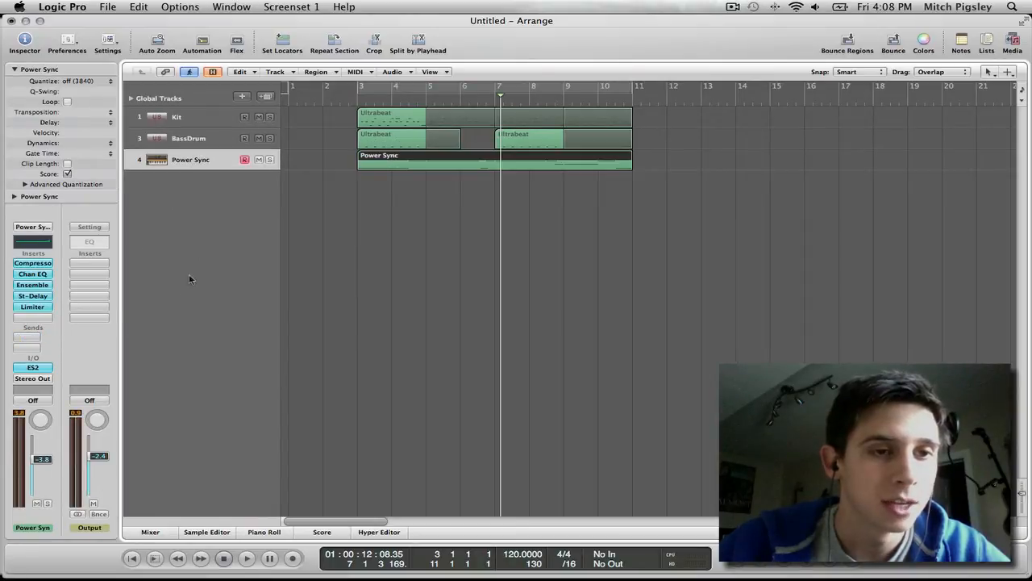
click(41, 263)
drag(666, 214, 635, 109)
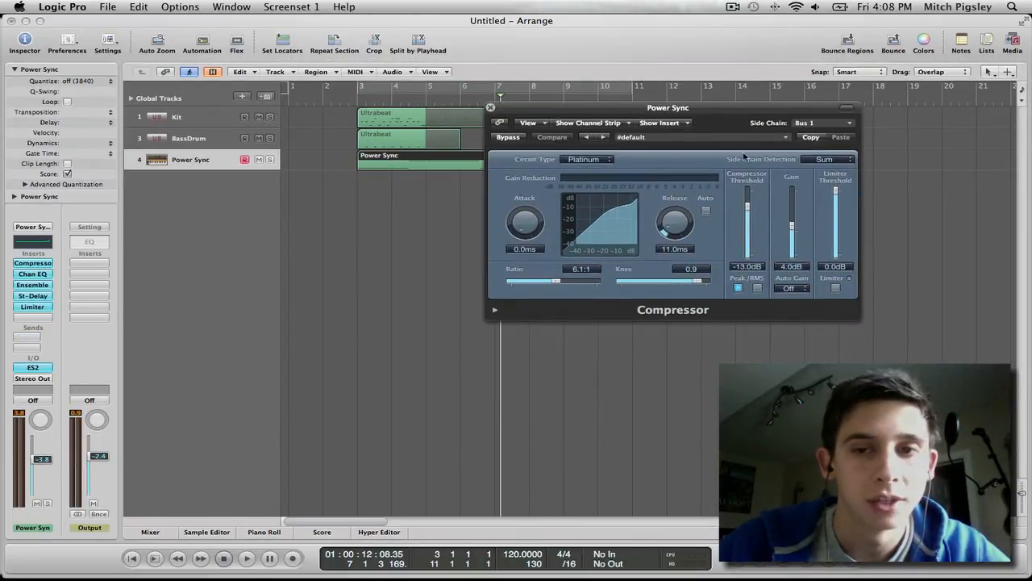
click(839, 124)
click(839, 124)
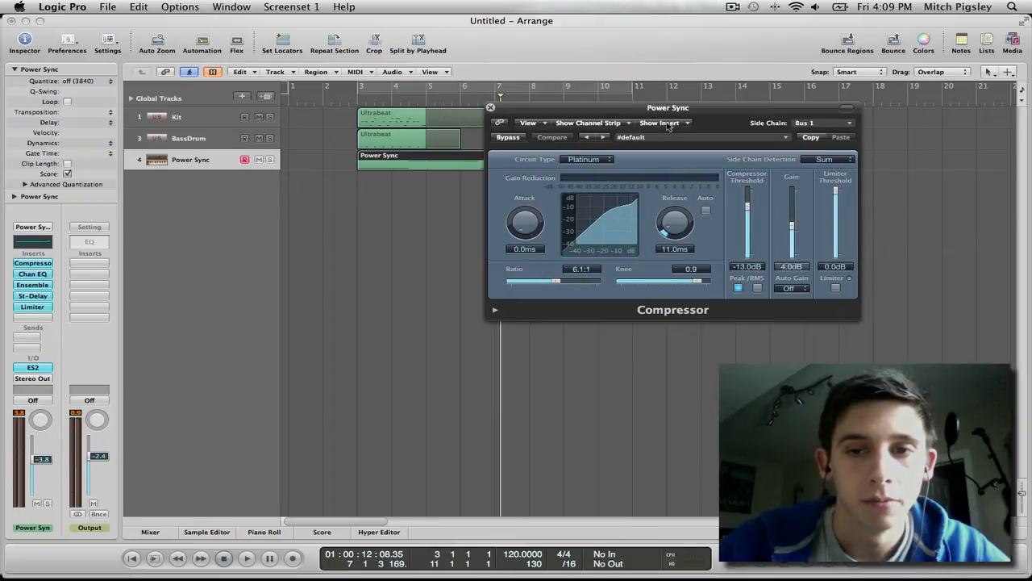
click(490, 107)
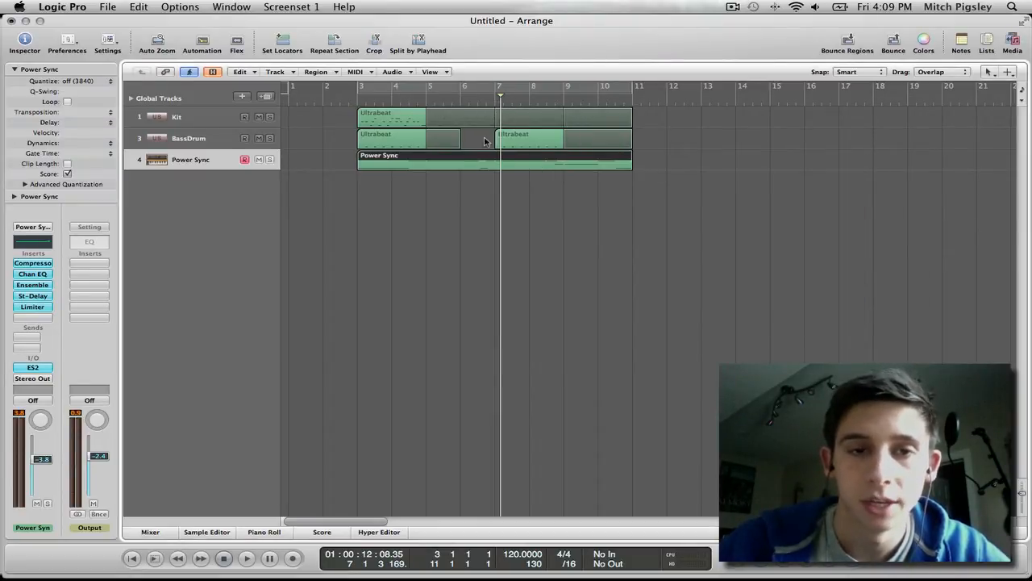
Show the hidden tracks and inspect the notes of the InvisibleDrum track's Ultrabeat region in the Piano Roll
click(187, 138)
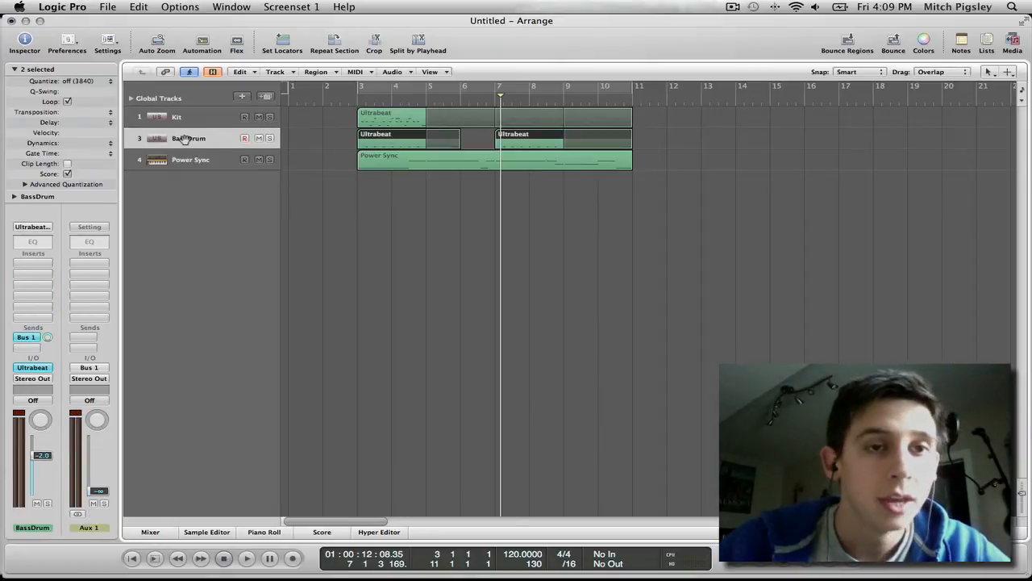
click(213, 72)
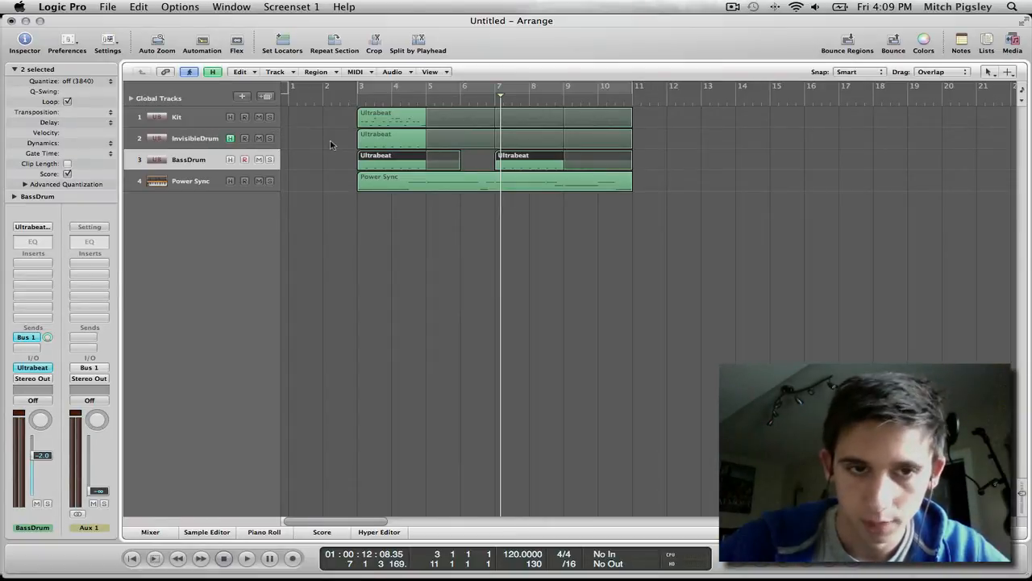
drag(332, 140, 686, 146)
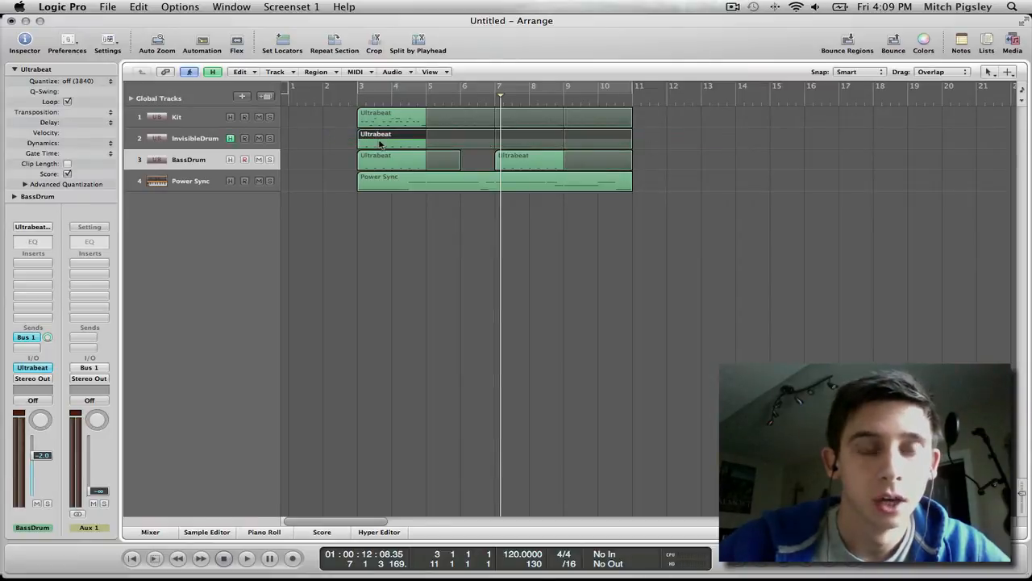
double_click(379, 143)
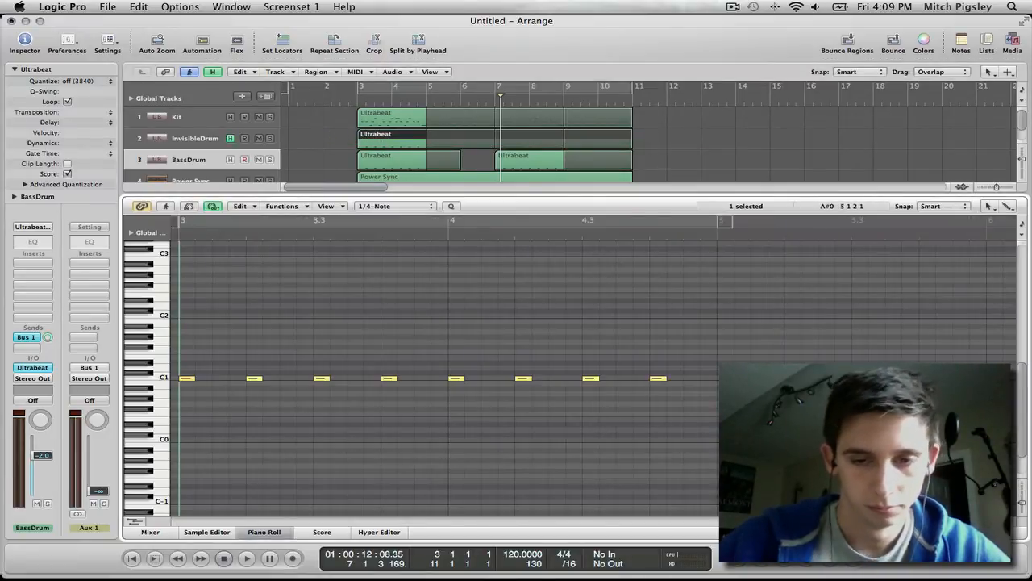
click(265, 531)
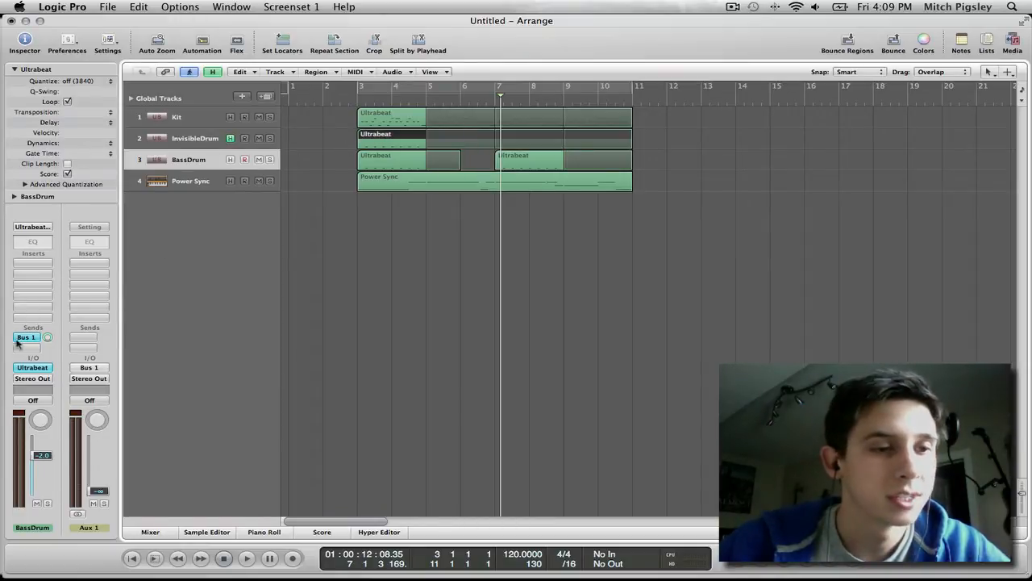
Add a Bus 2 send to the InvisibleDrum track and lower the Aux 2 fader to −∞
click(184, 139)
click(24, 342)
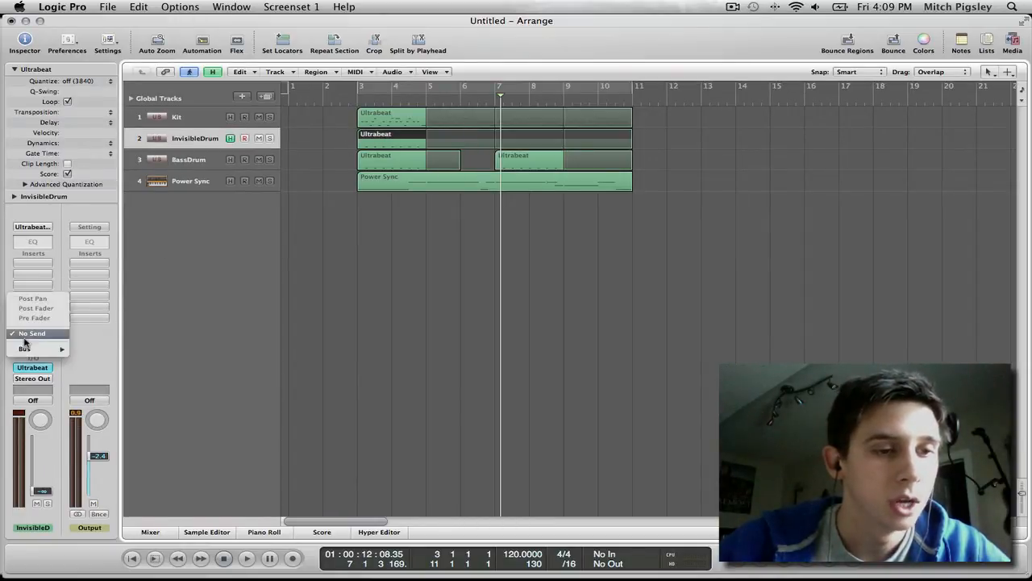
mouse_move(25, 348)
click(90, 260)
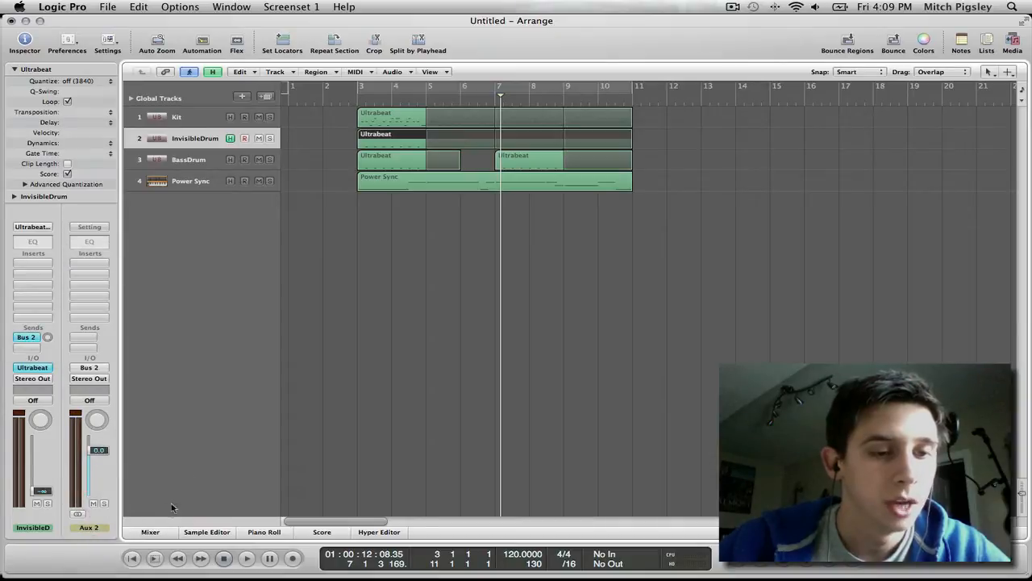
click(153, 531)
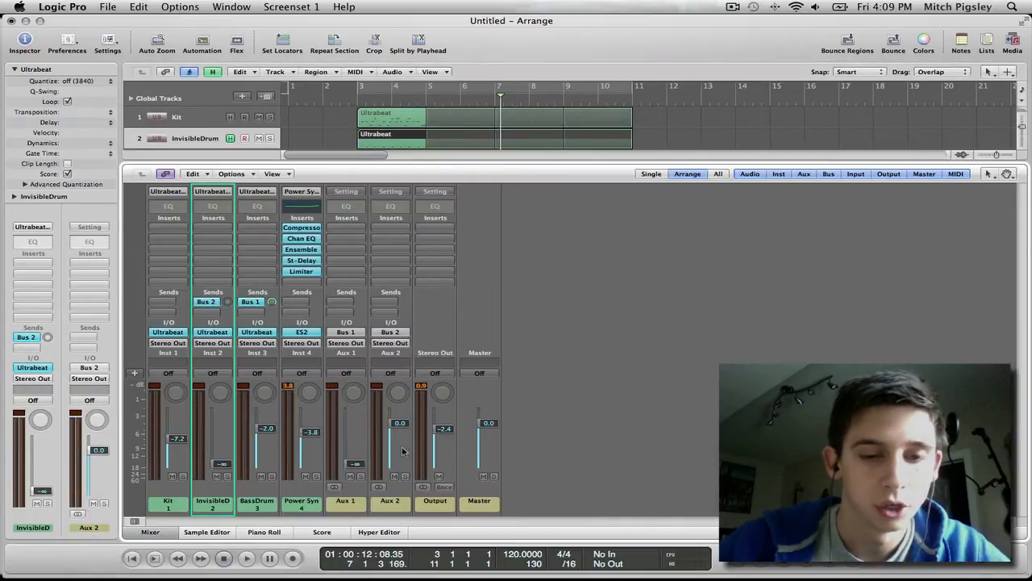
drag(404, 427, 404, 468)
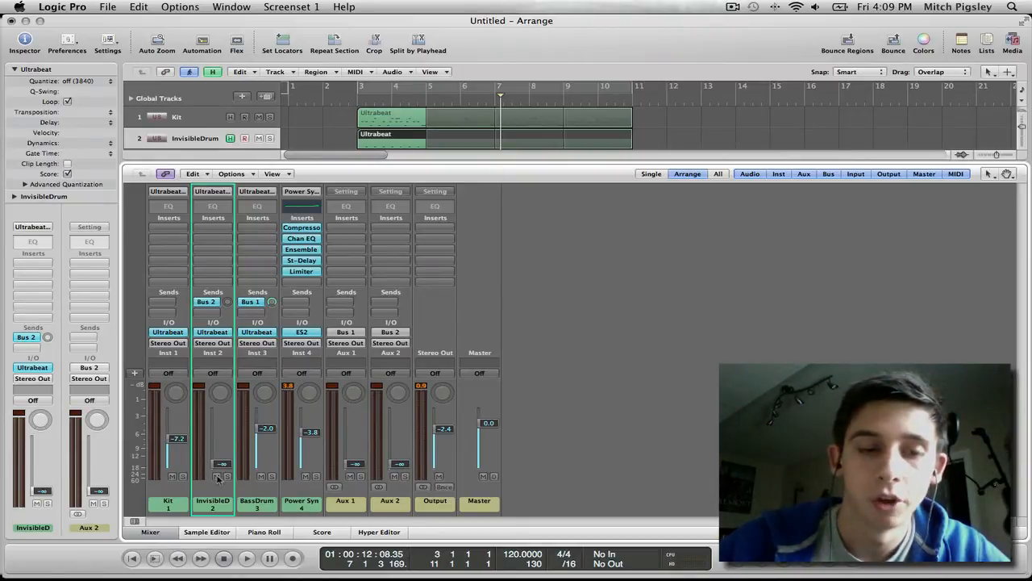
Set the Bus 2 send on the InvisibleDrum channel to Pre Fader
click(225, 468)
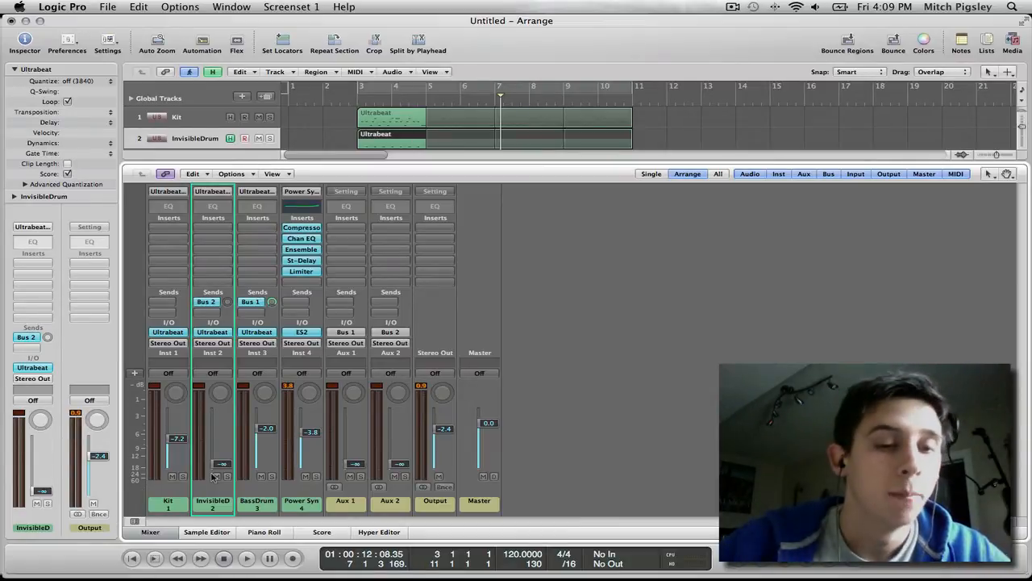
click(211, 303)
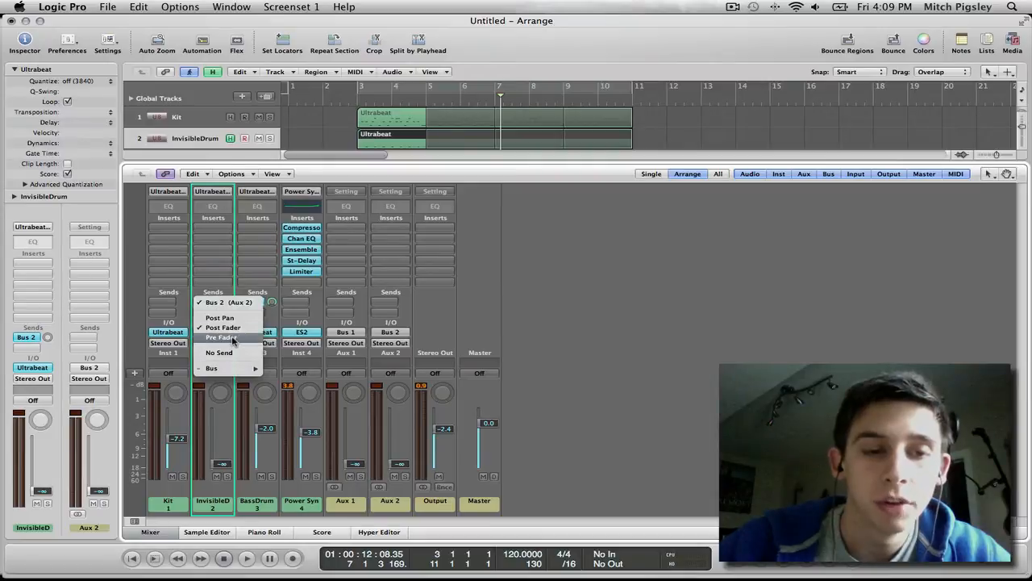
click(222, 338)
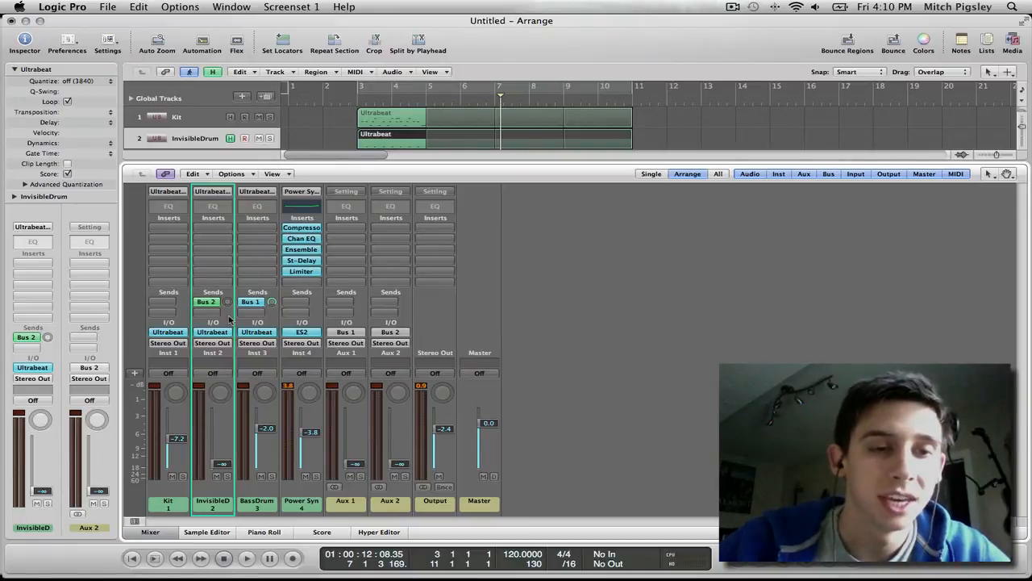
Set the side chain of the Power Sync track's Compressor to Bus 2 and close the plug-in window
click(314, 228)
drag(794, 111, 824, 74)
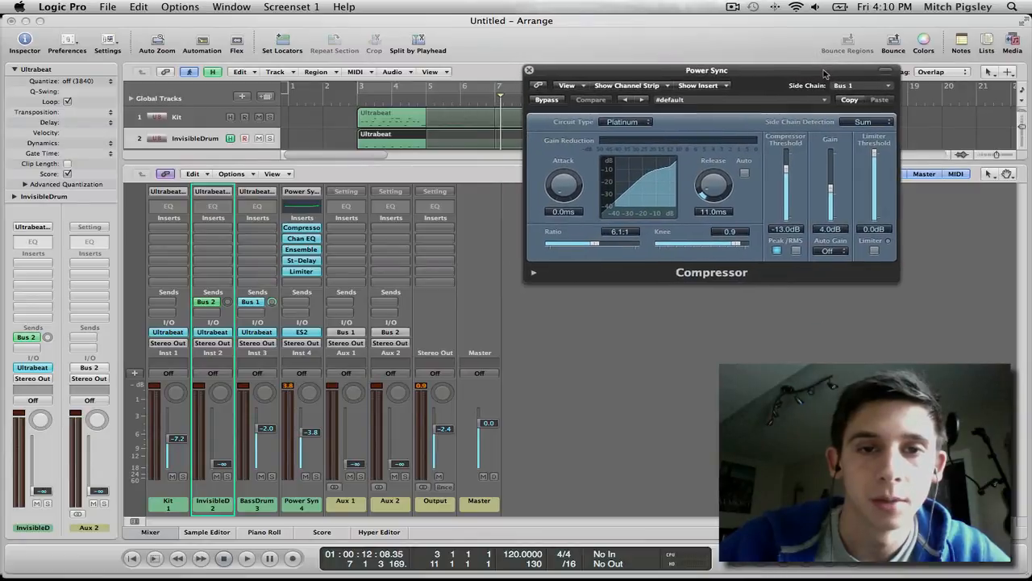
click(886, 86)
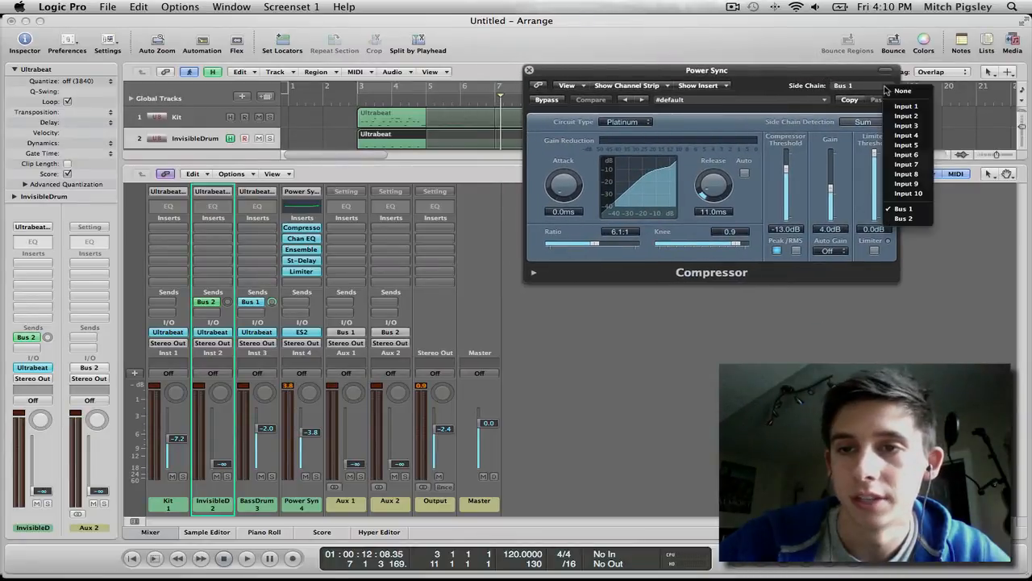
click(917, 219)
drag(736, 73, 748, 101)
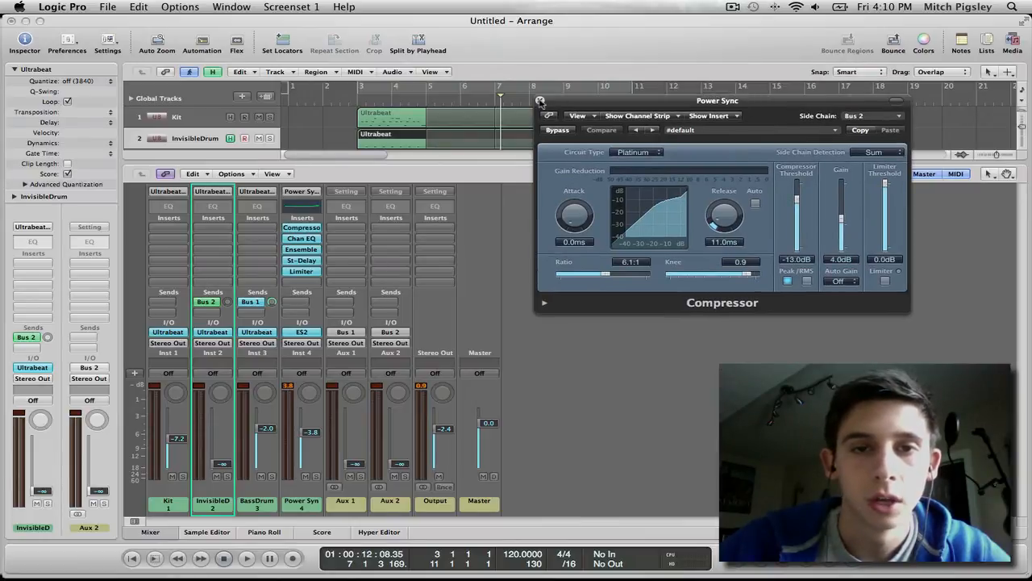
click(540, 102)
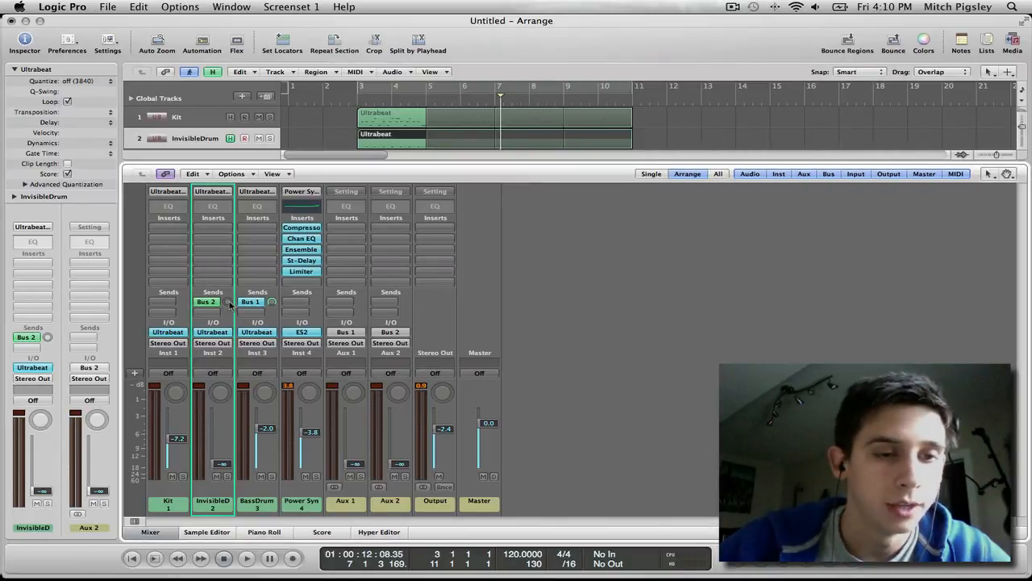
Turn up the InvisibleDrum channel's Bus 2 send level and close the Mixer
drag(230, 303, 234, 295)
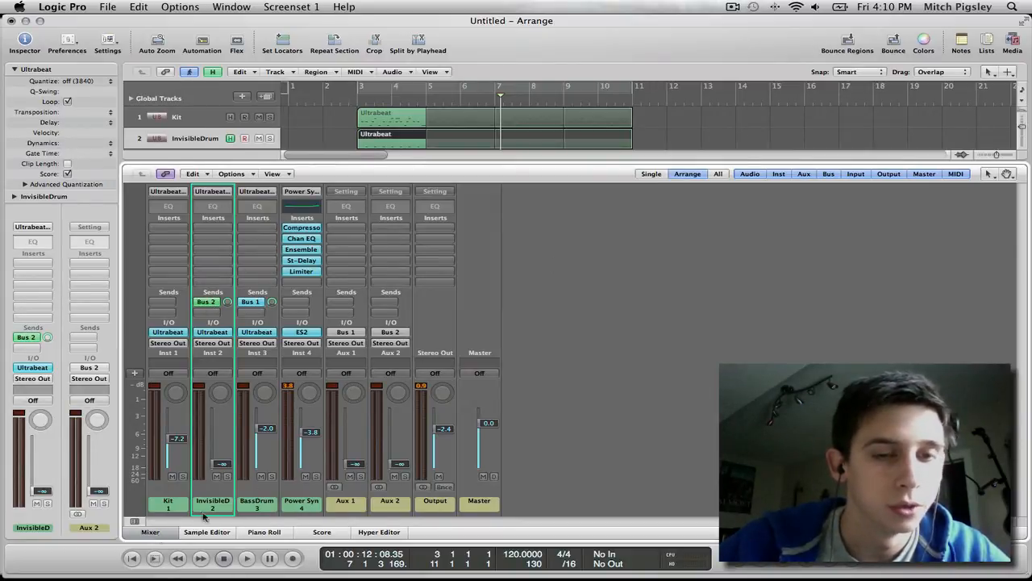
key(x)
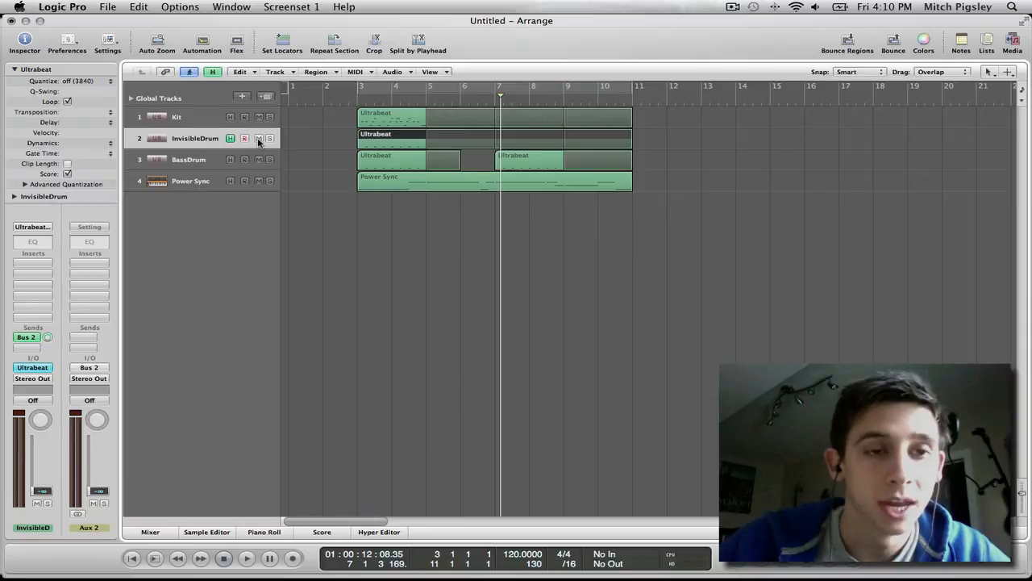
Play the arrangement from about bar 3 to hear the side-chained synth, and stop playback
key(space)
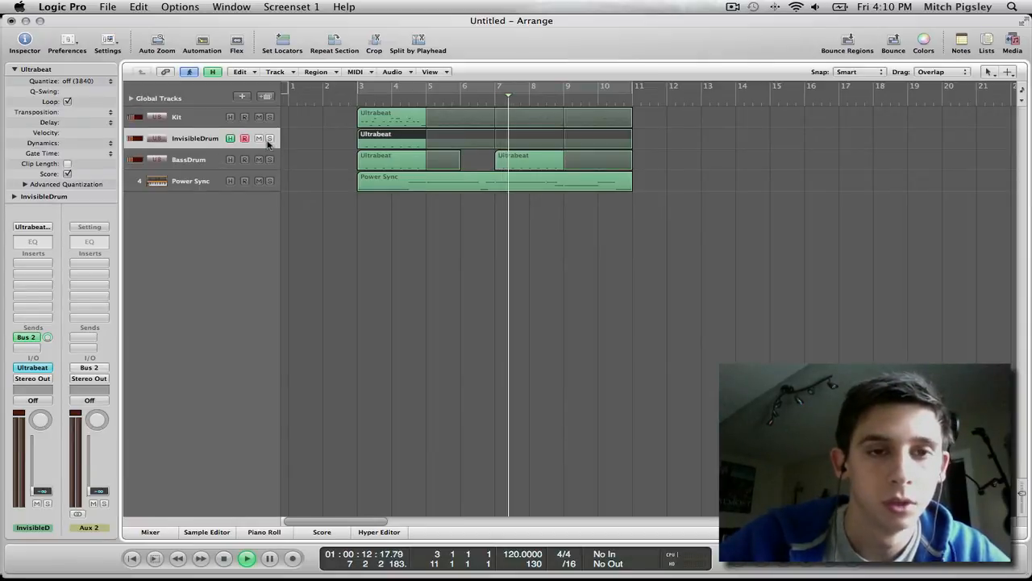
click(353, 103)
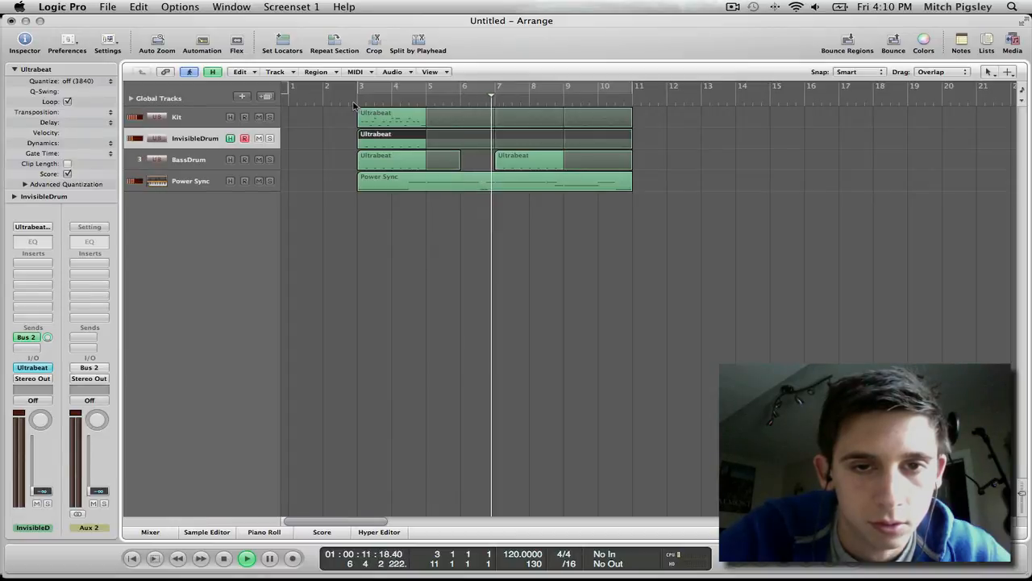
key(space)
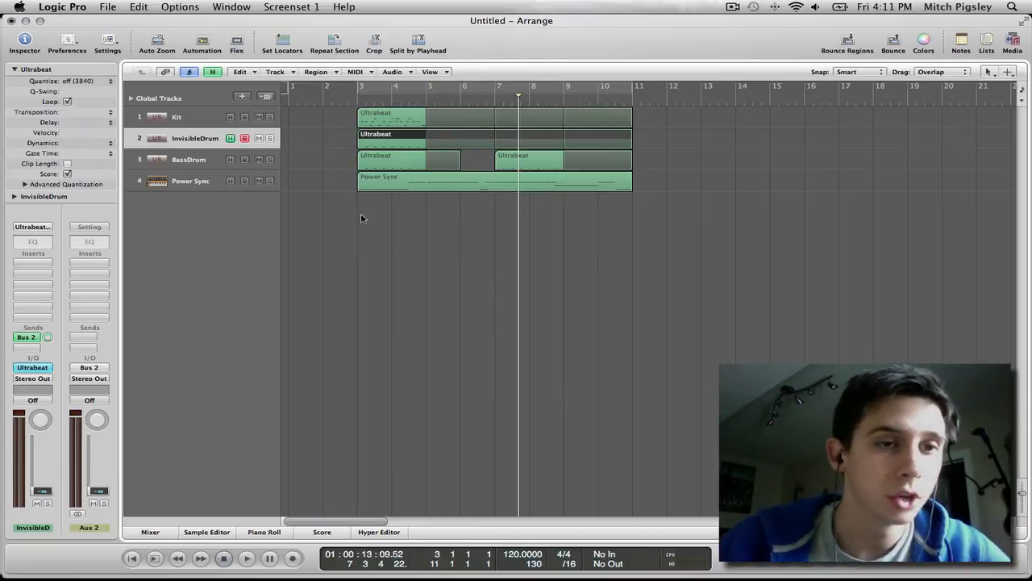
Review the InvisibleDrum, Power Sync and BassDrum regions in the arrangement by selecting each track's regions
drag(324, 135, 710, 144)
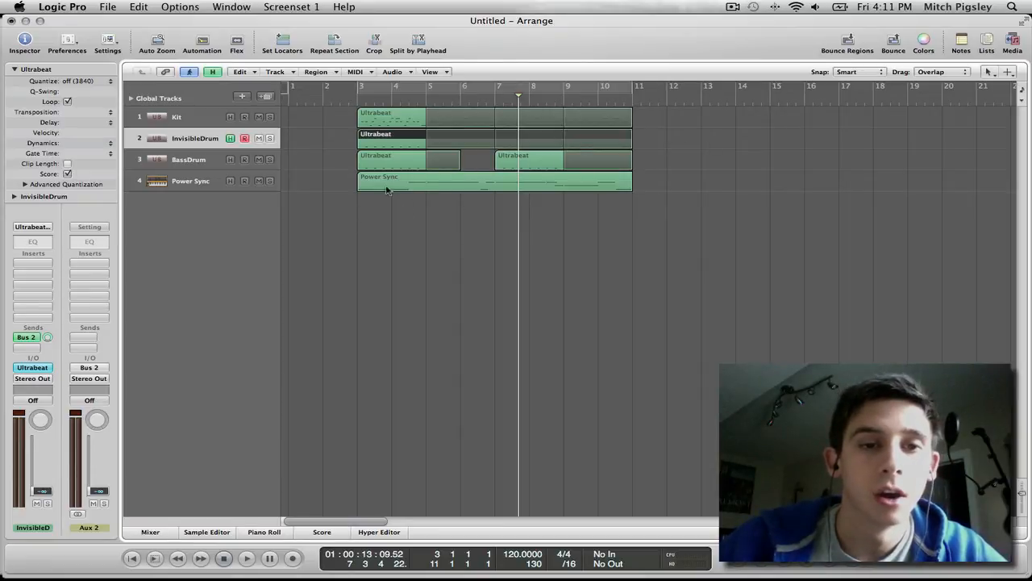
click(417, 186)
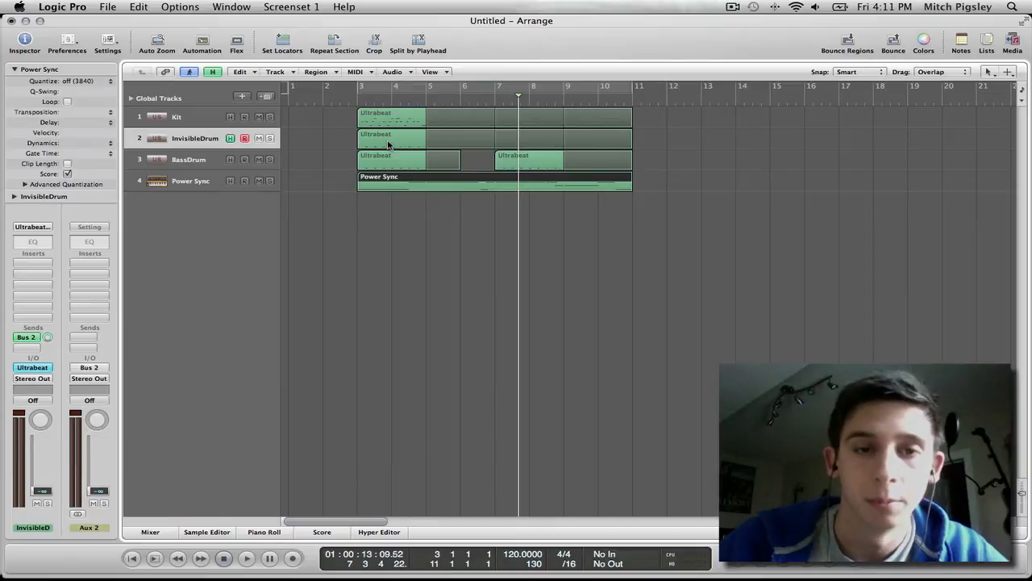
drag(347, 166, 574, 165)
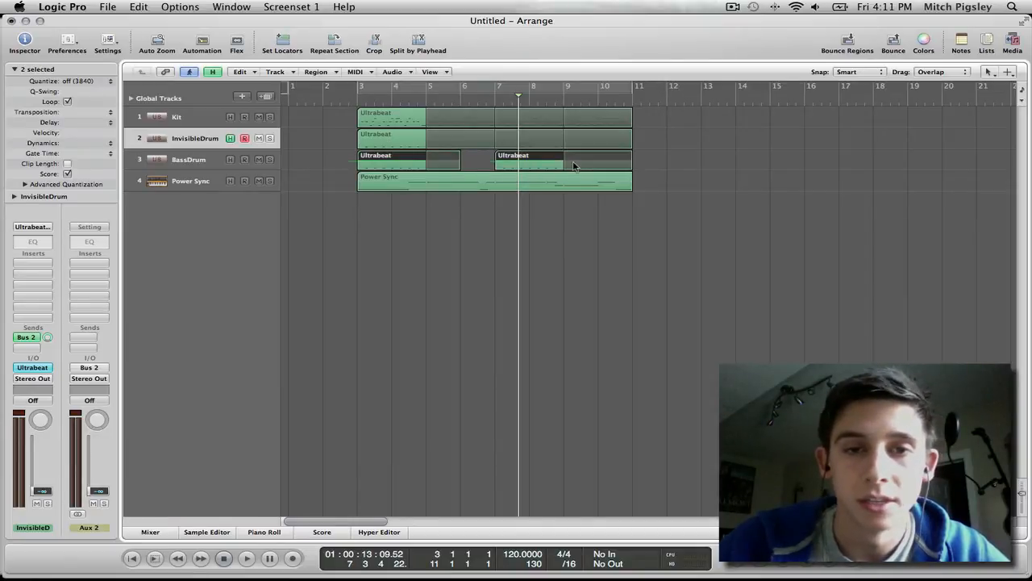